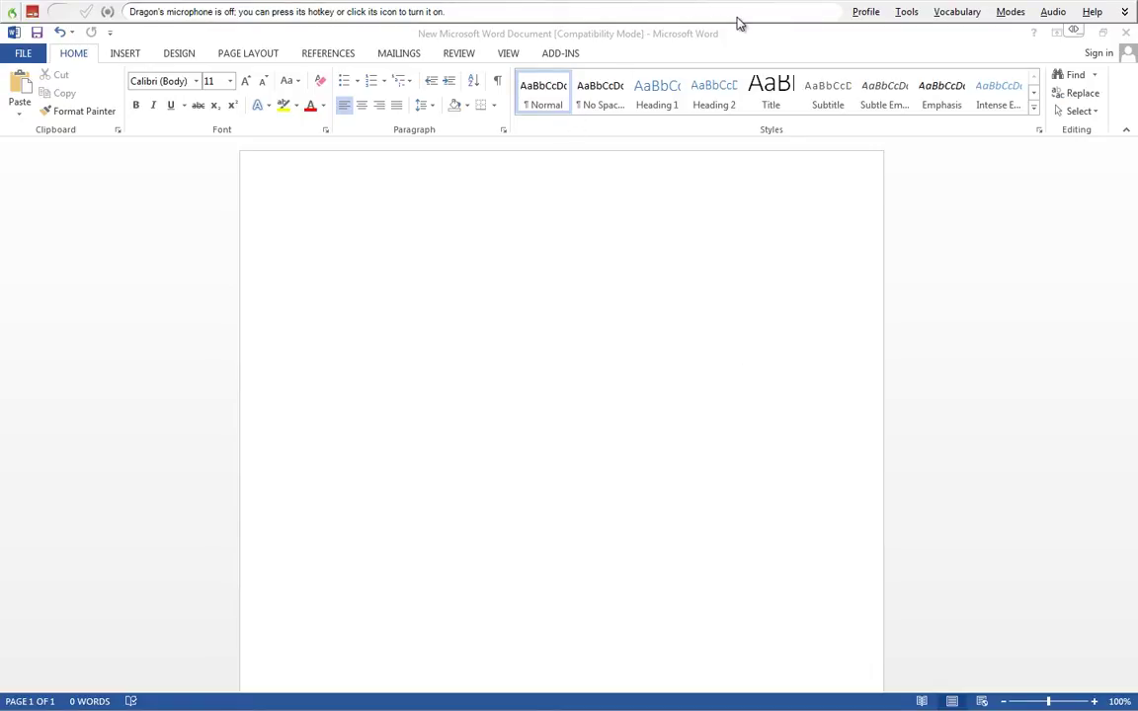
Dock the DragonBar so it shows its expanded two-row layout.
left_click(1125, 12)
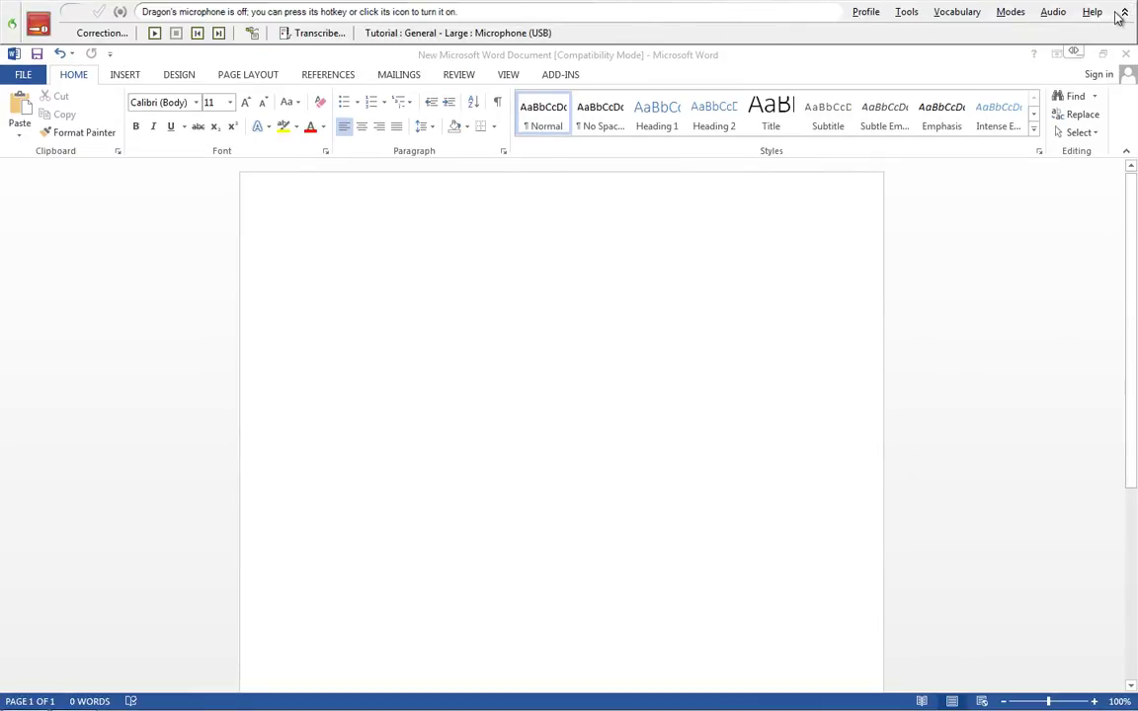
Start a new command from Tools > Add New Command and move the MyCommands Editor aside.
left_click(907, 11)
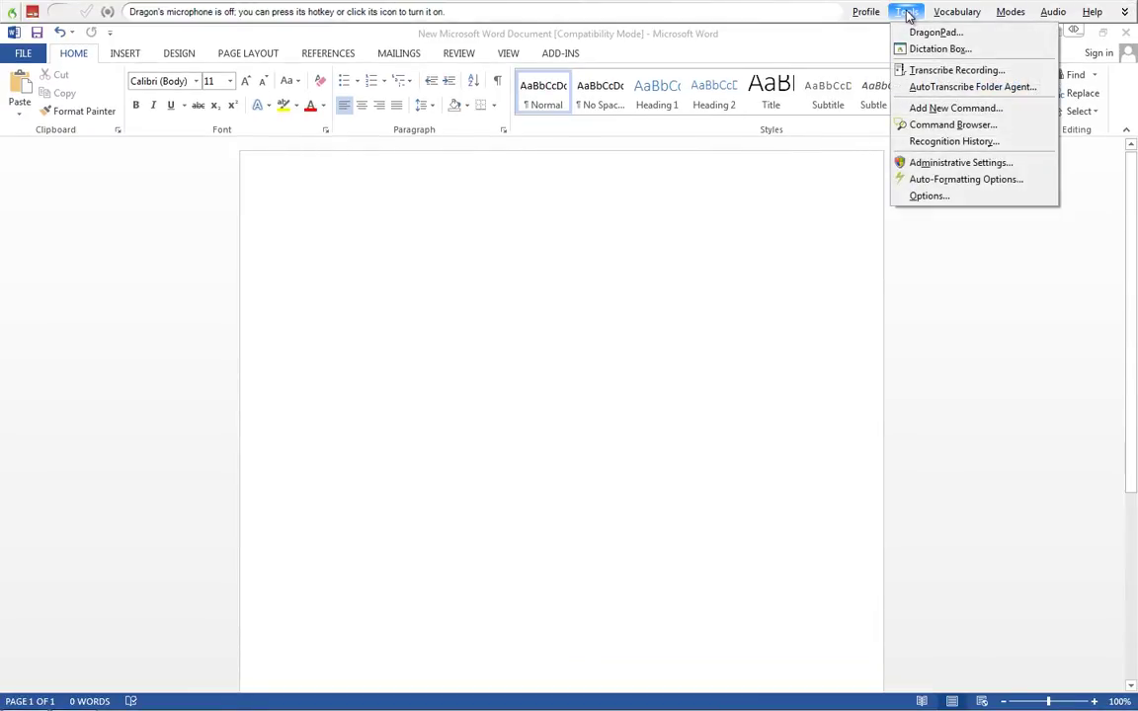
left_click(954, 108)
left_click_drag(549, 153, 799, 163)
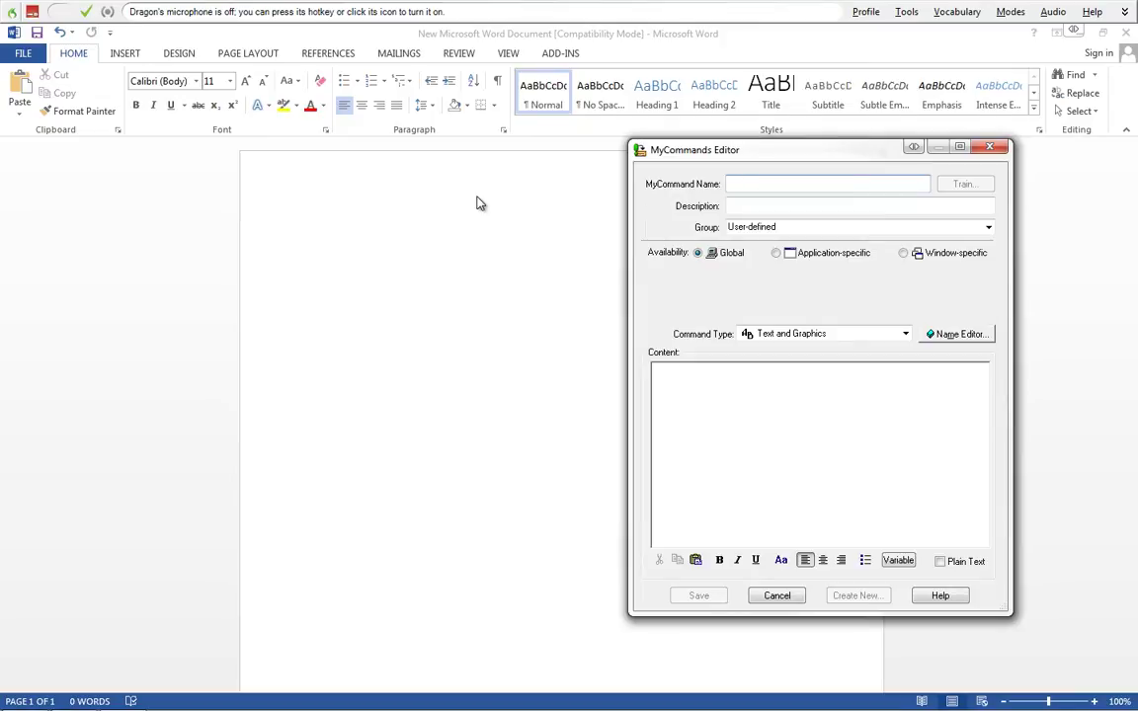
Enter 'Bold Statement' as the MyCommand Name and train how it's spoken.
type("Bold Statement")
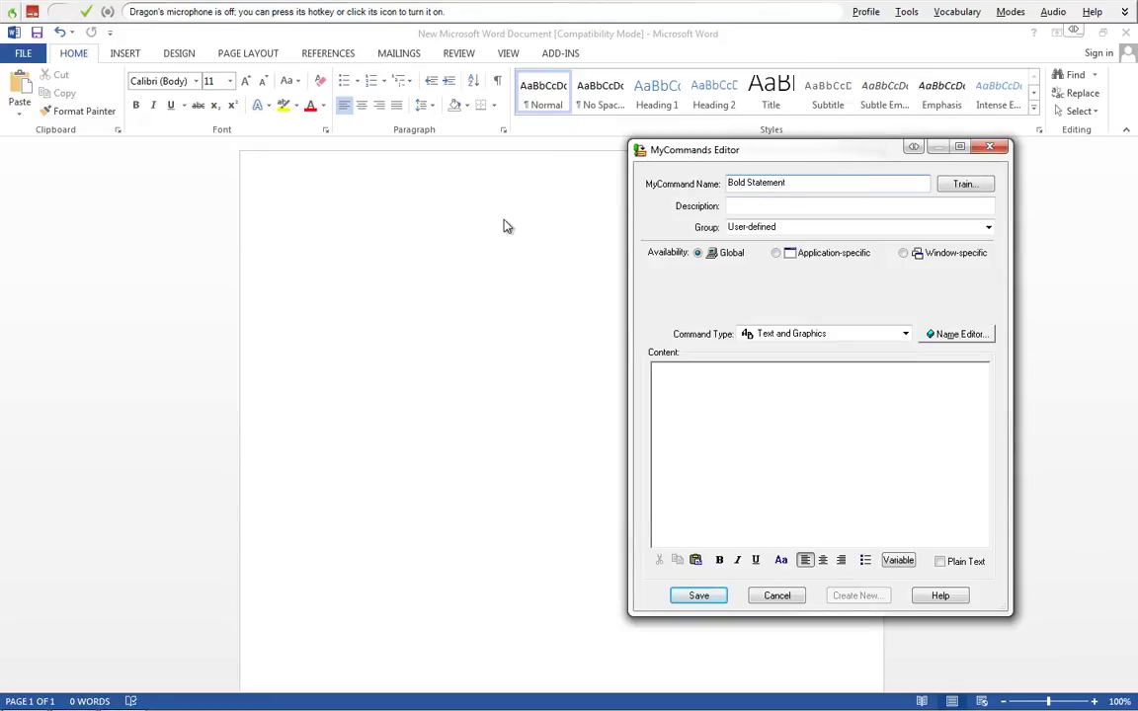
left_click(963, 185)
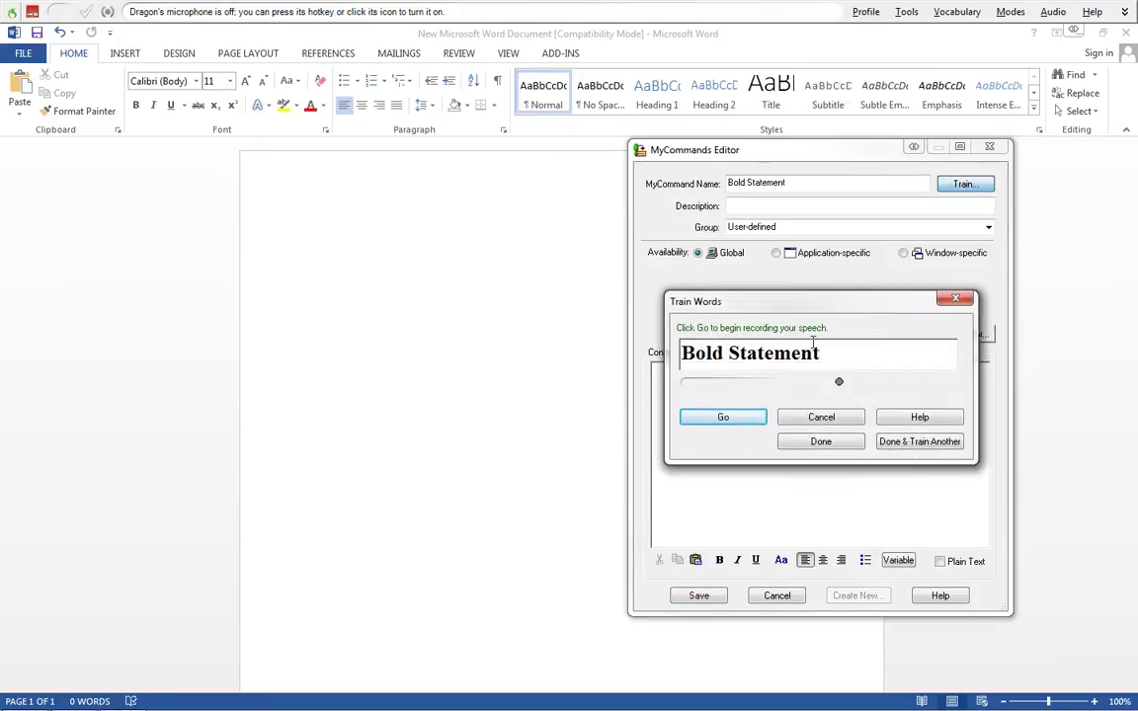
left_click(739, 421)
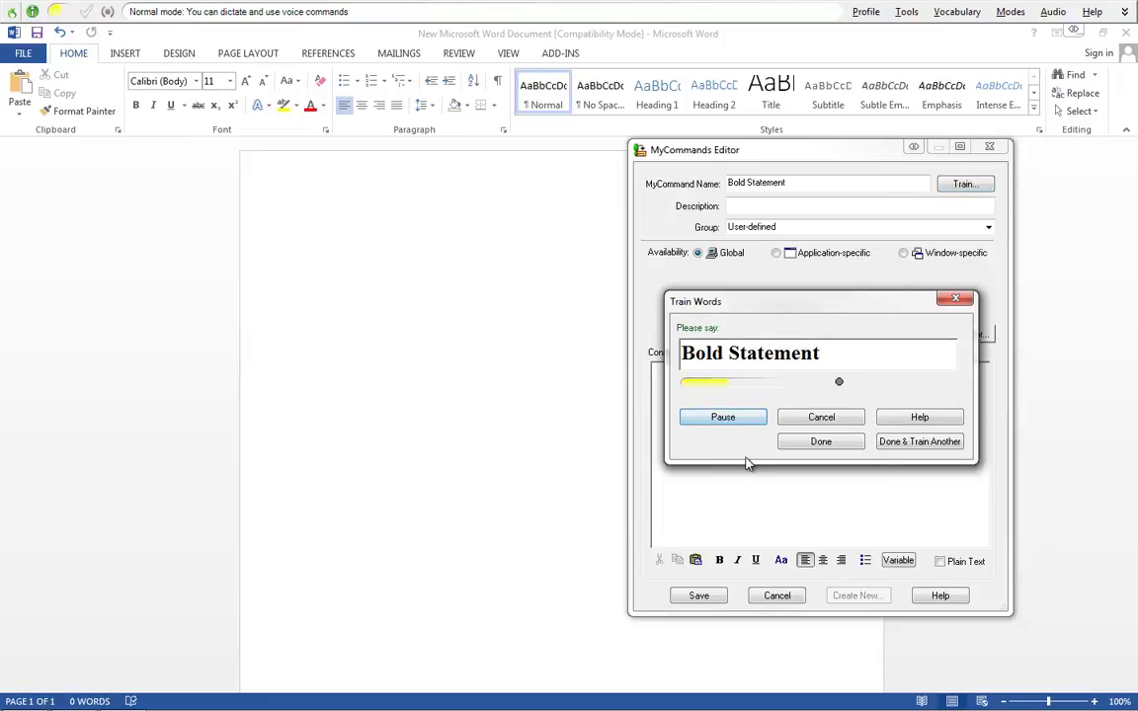
left_click(808, 442)
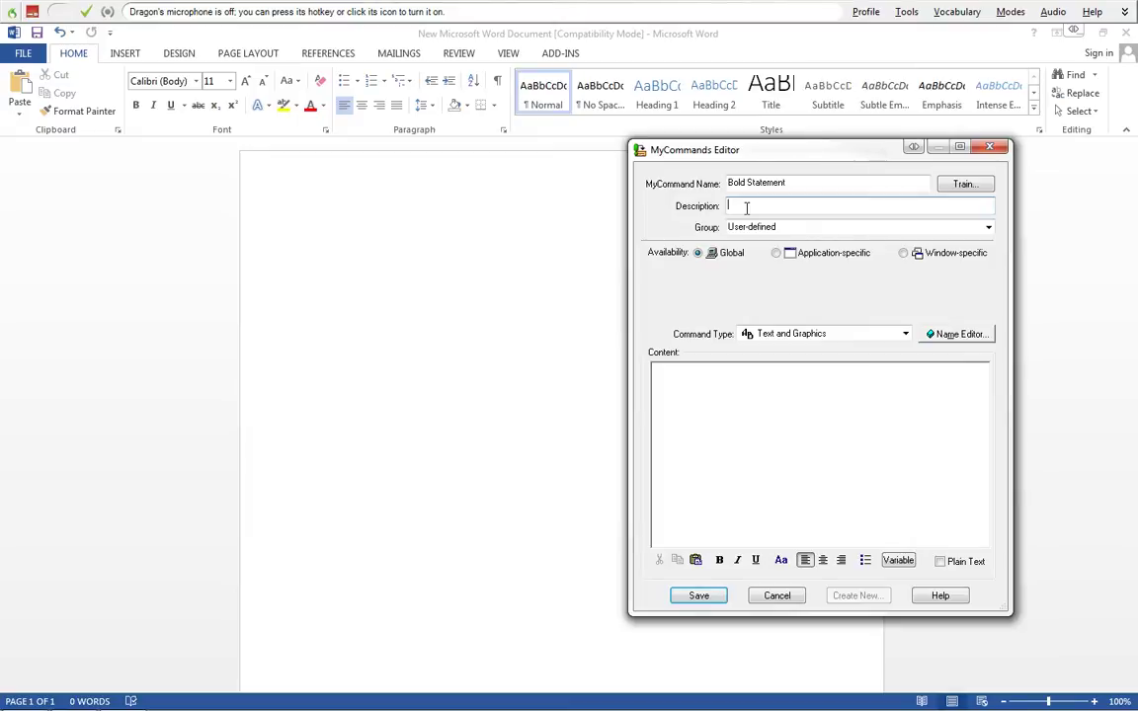
left_click(860, 206)
Enter 'bolding a statement' as the command's description.
type("Boldf")
type("a sta")
type("tement")
Set Command Type to Step-by-Step and review the name in the Name Editor without changes.
left_click(854, 336)
left_click(786, 372)
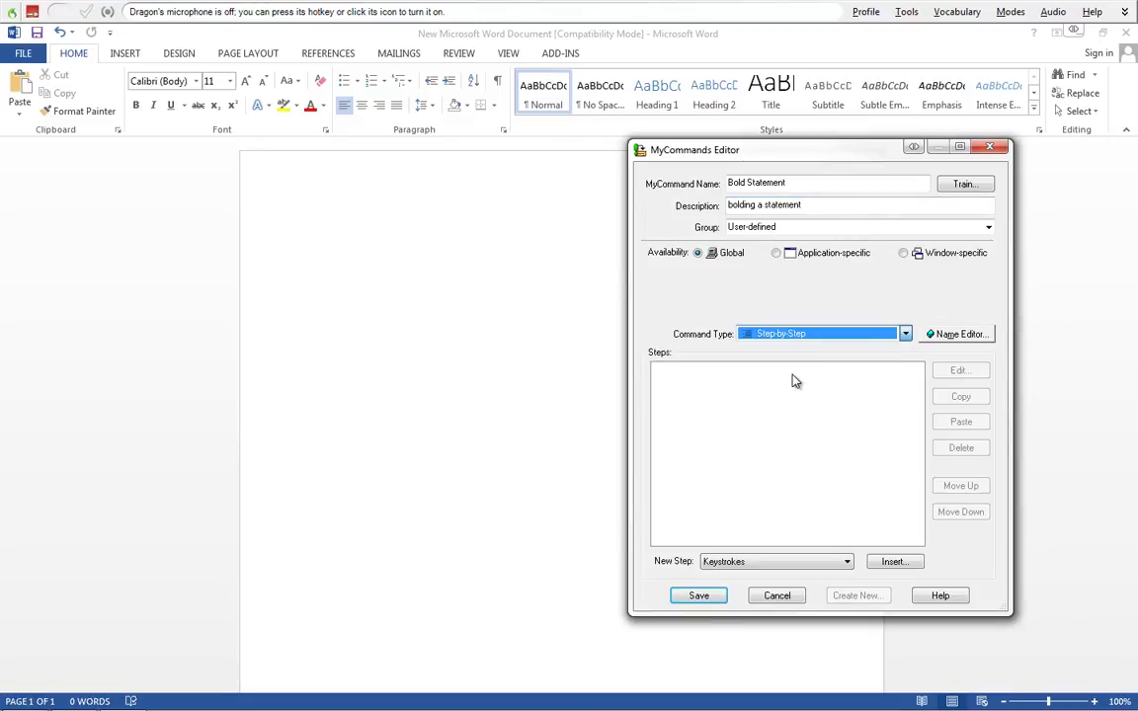
left_click(950, 334)
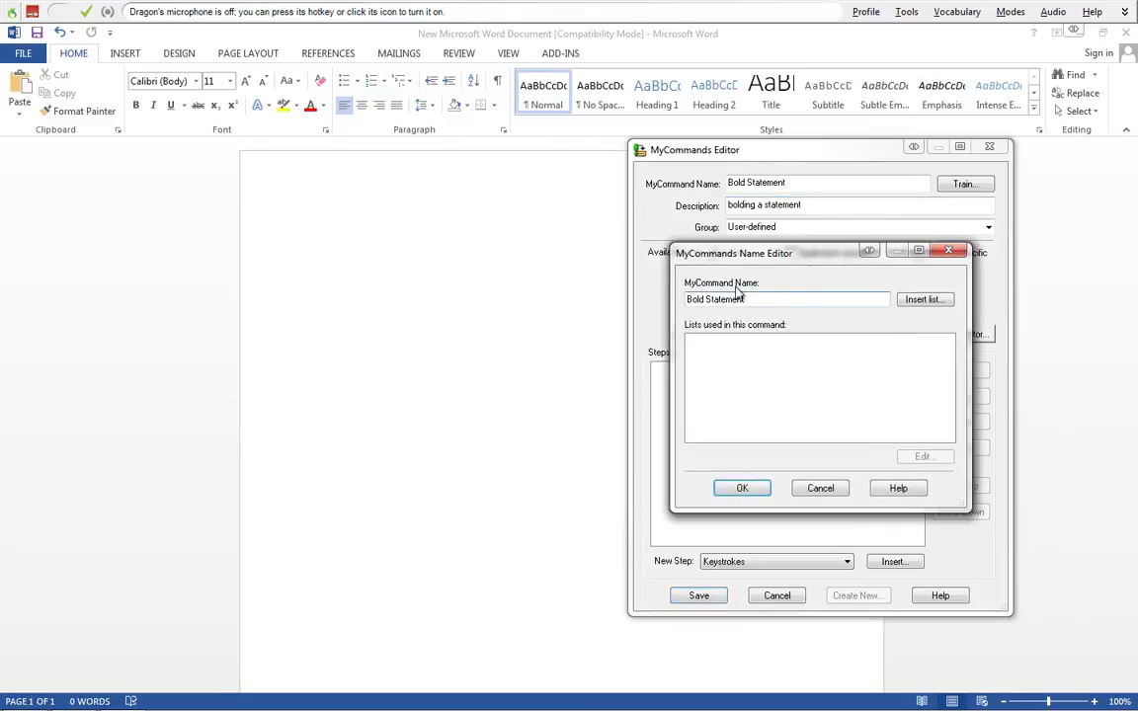
left_click(919, 250)
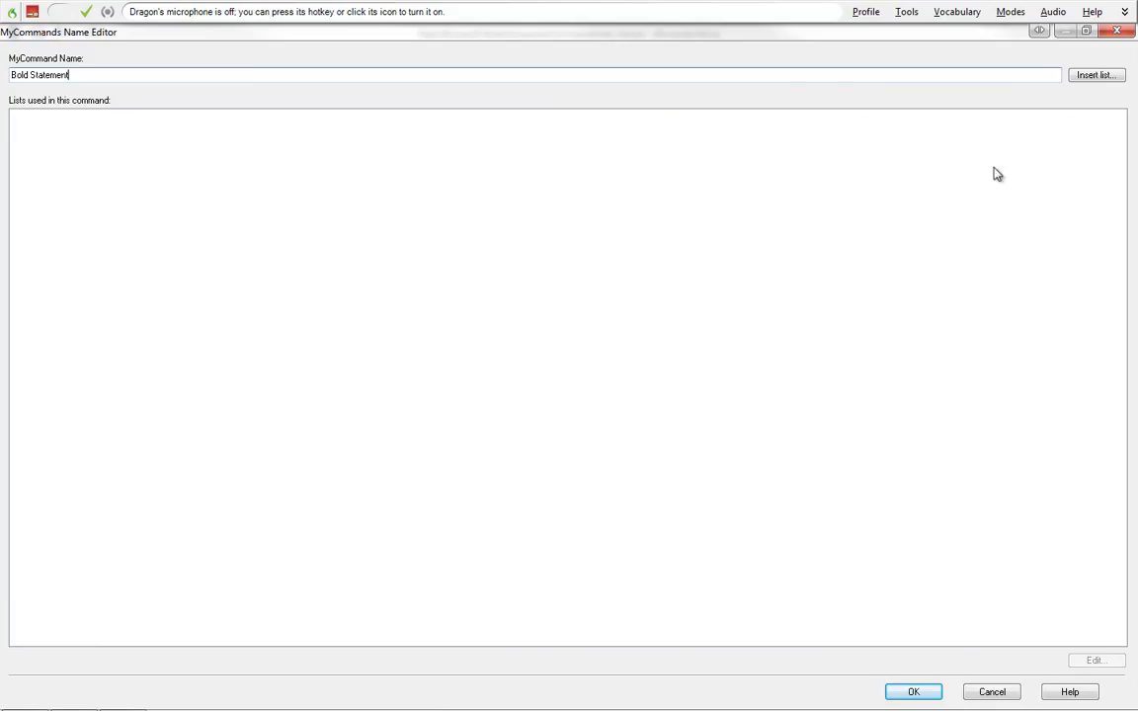
left_click(1116, 31)
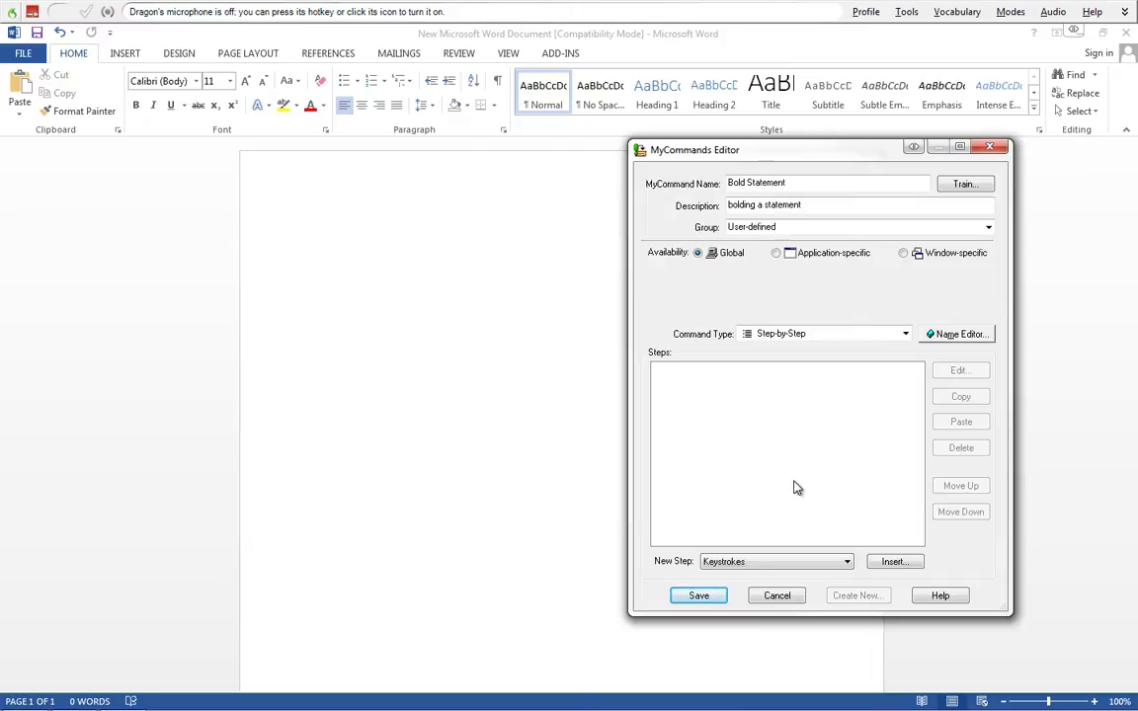
Keep Keystrokes as the new step type and insert a keystroke step.
left_click(790, 570)
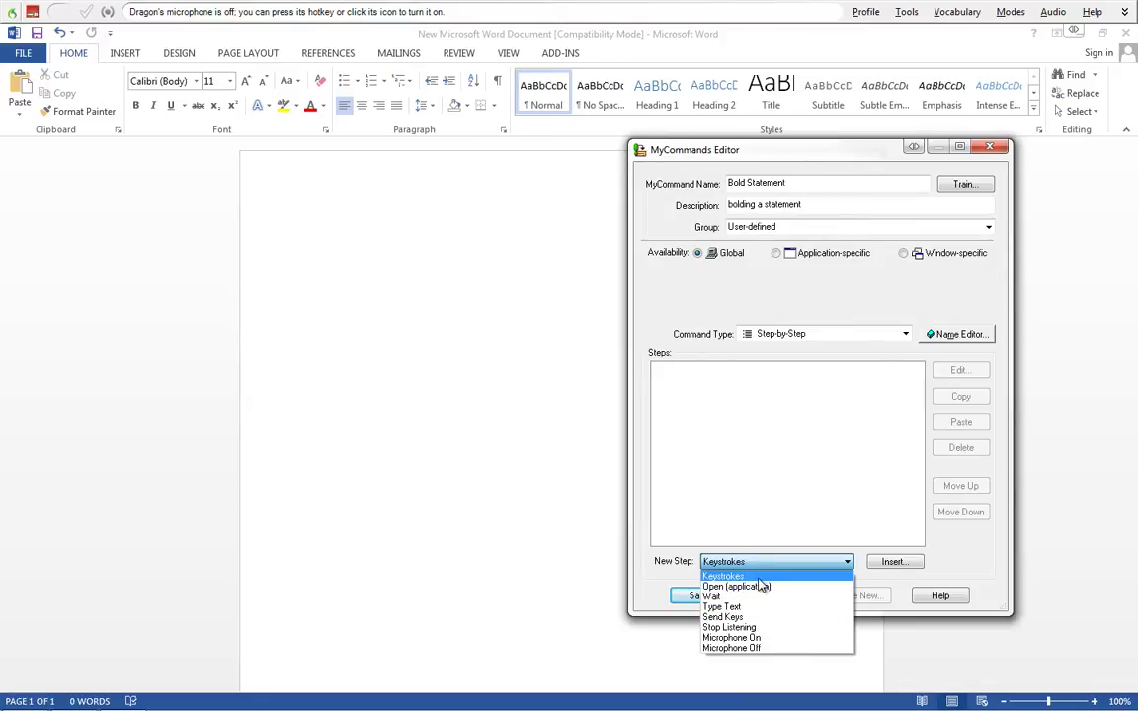
left_click(753, 577)
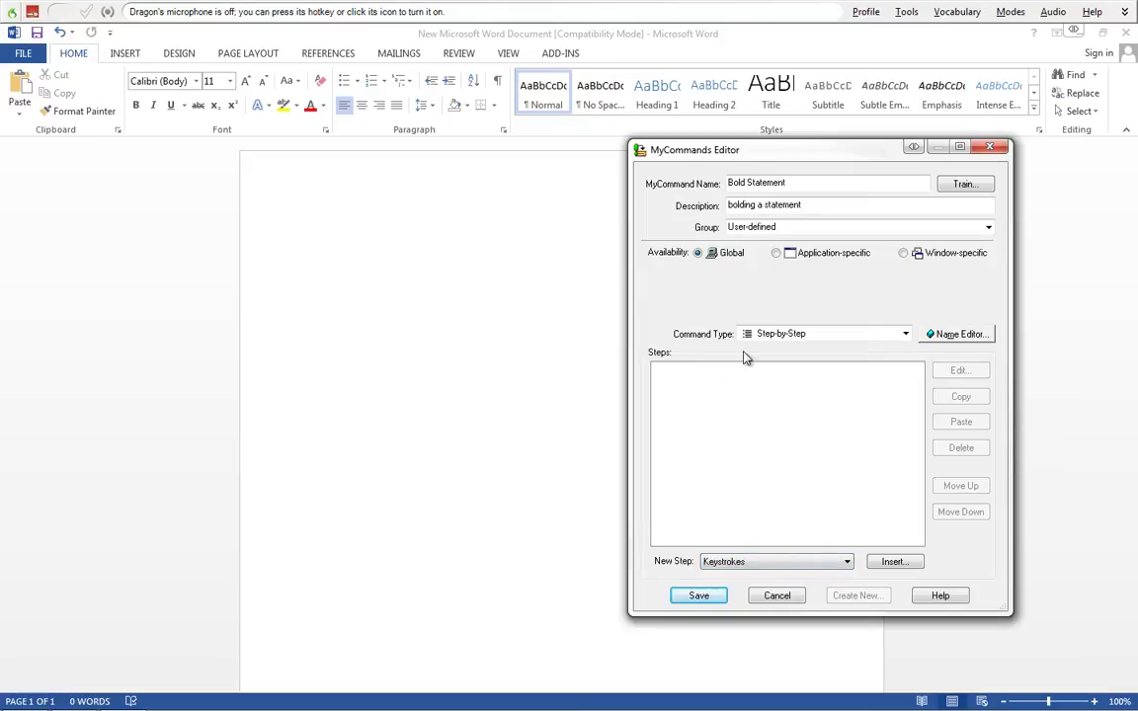
left_click(917, 562)
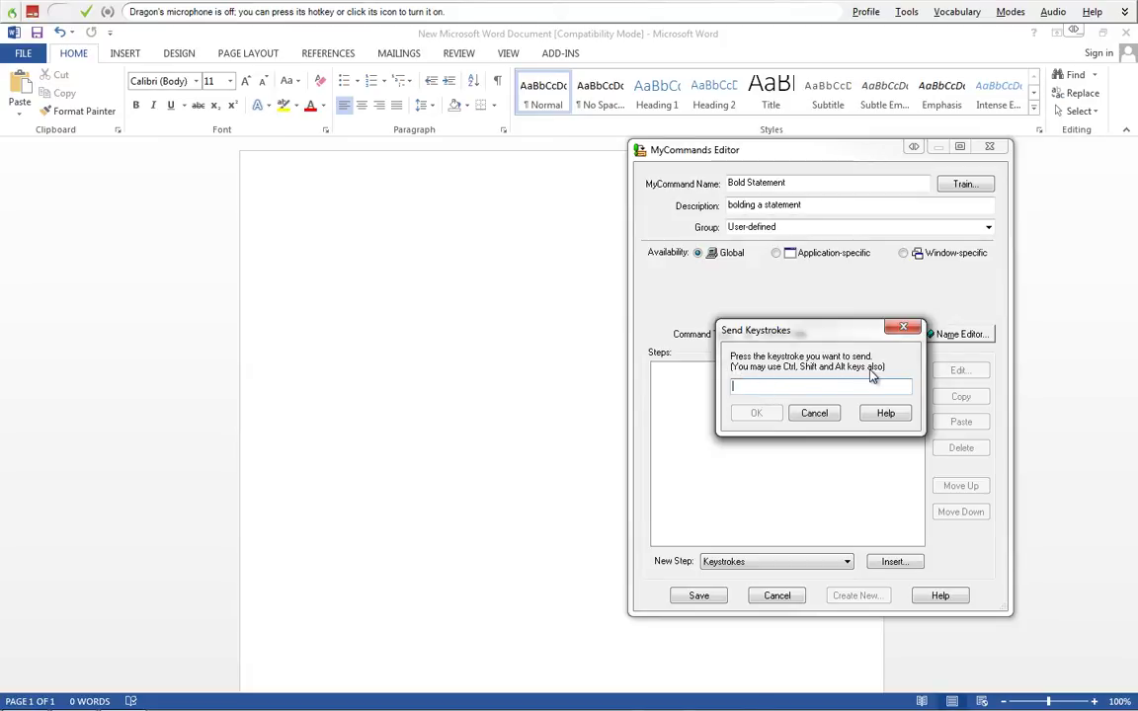
Record Ctrl+B as the keystroke and confirm the 'Press Ctrl + B' step.
key("ctrl")
key("ctrl+b")
left_click(757, 414)
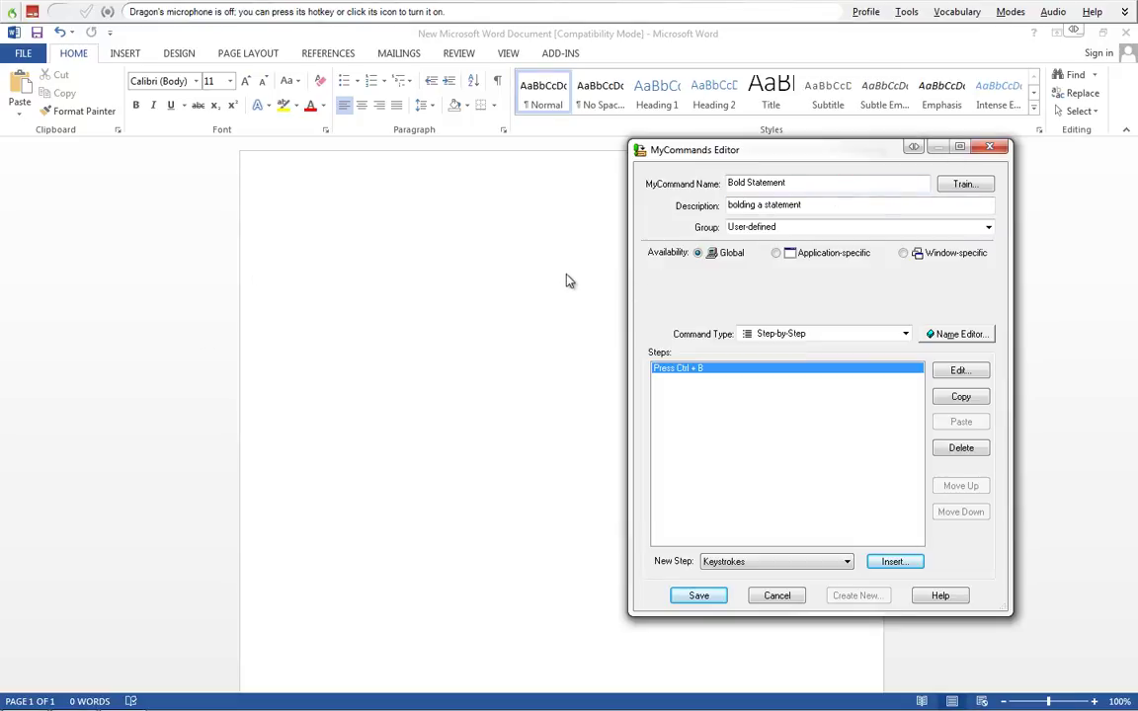
Save the Bold Statement command, focus the Word document, and turn dictation on.
left_click(699, 596)
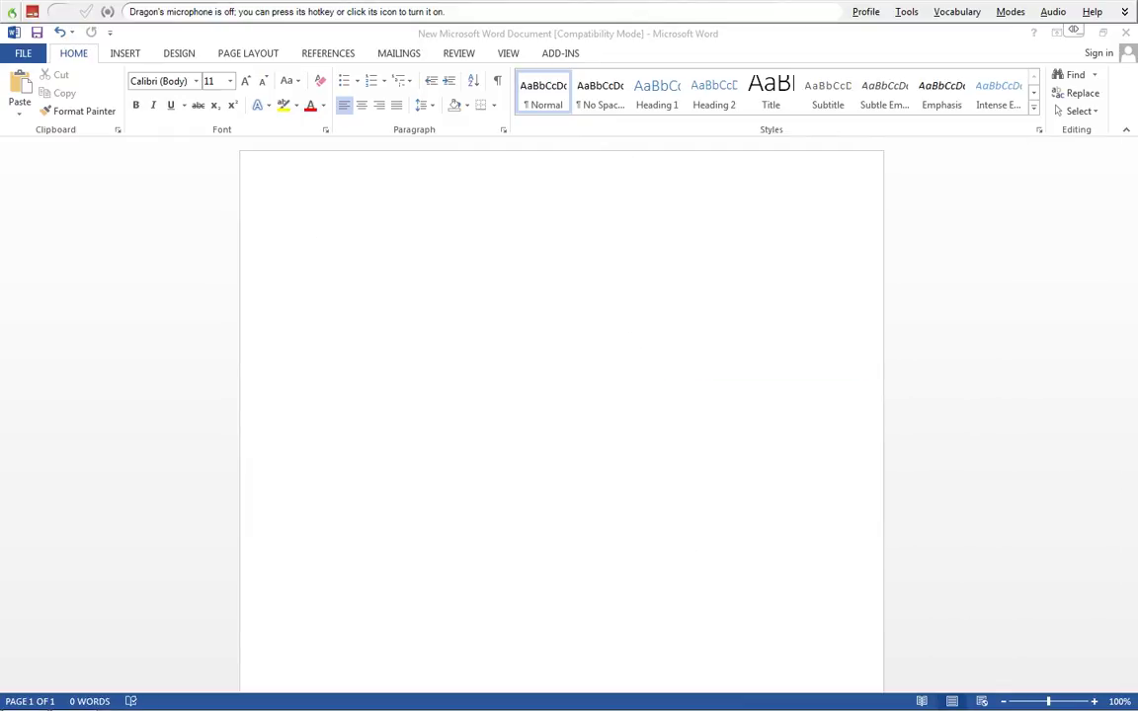
left_click(401, 205)
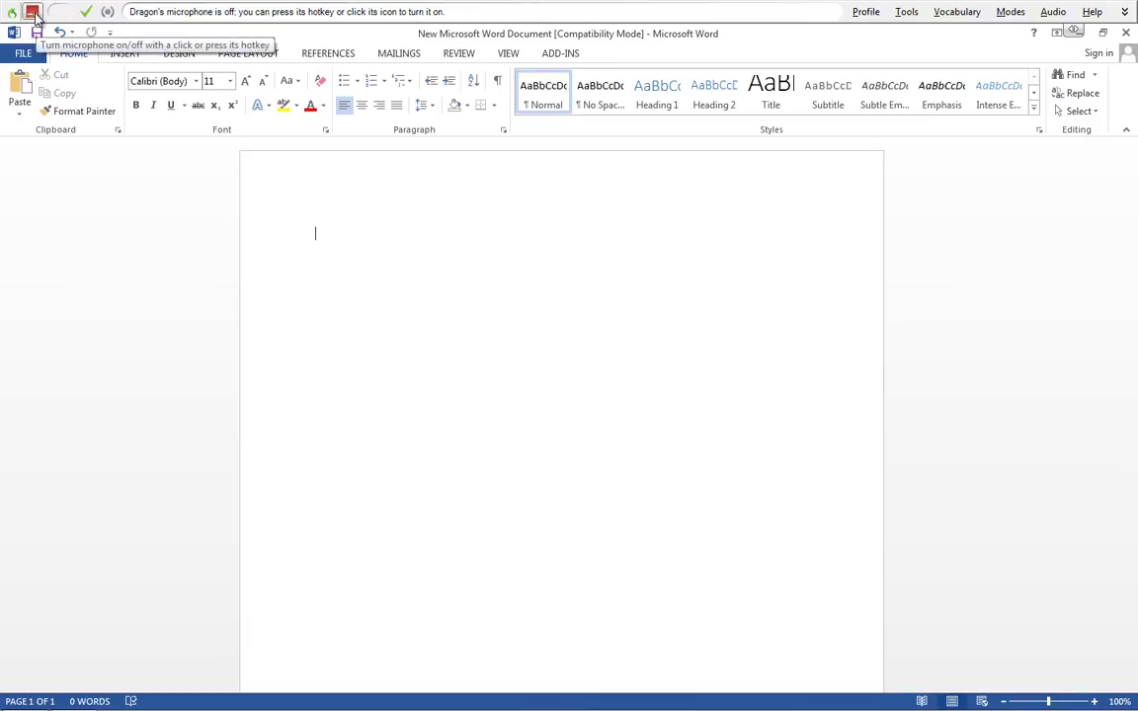
left_click(33, 13)
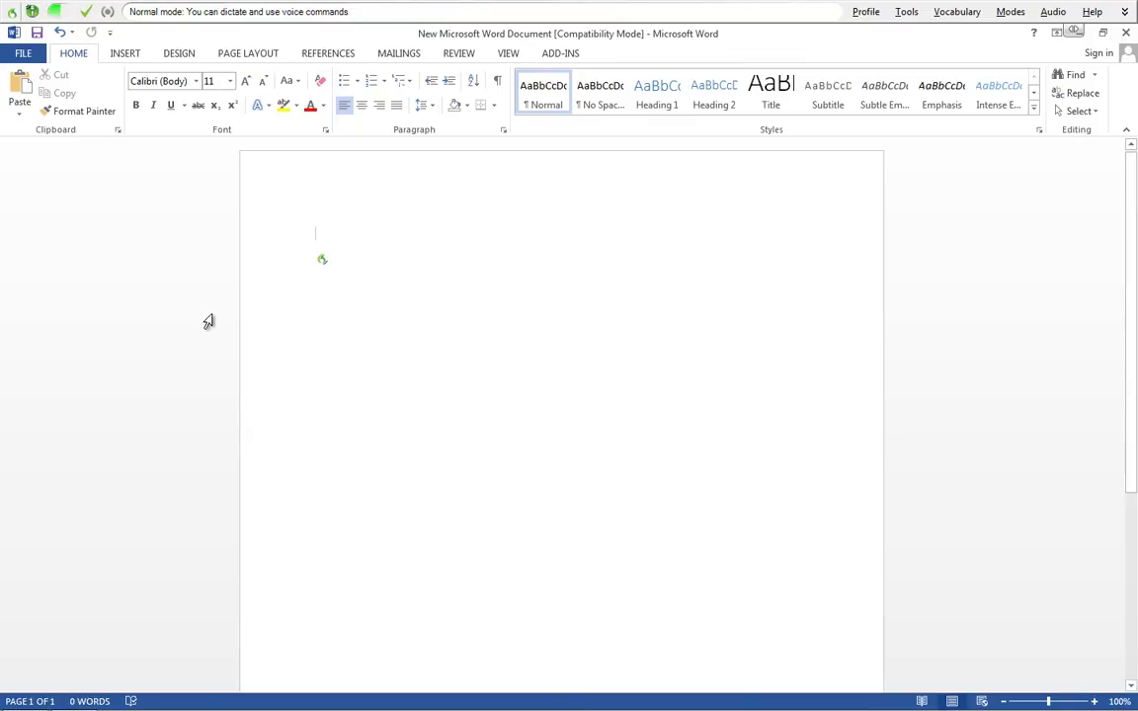
Dictate 'The quick Brown Fox jumped over the fence.', bolding 'Brown Fox' with Bold Statement.
type("The quick")
key("ctrl+b")
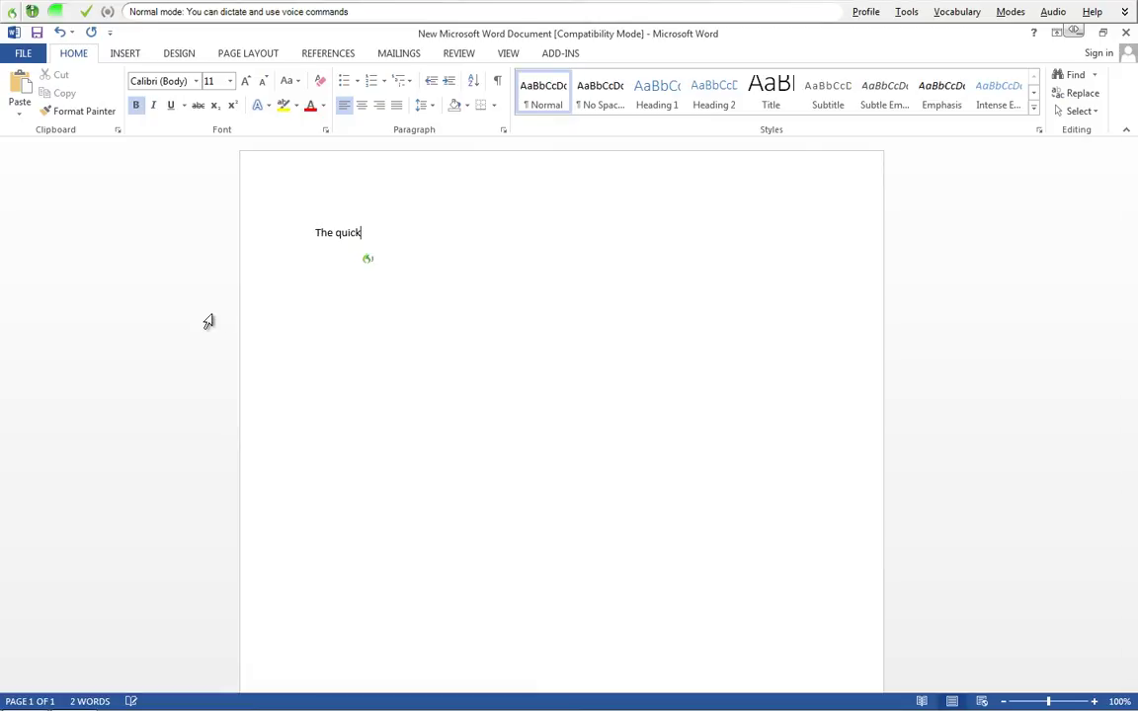
type(" Brown Fox")
key("ctrl+b")
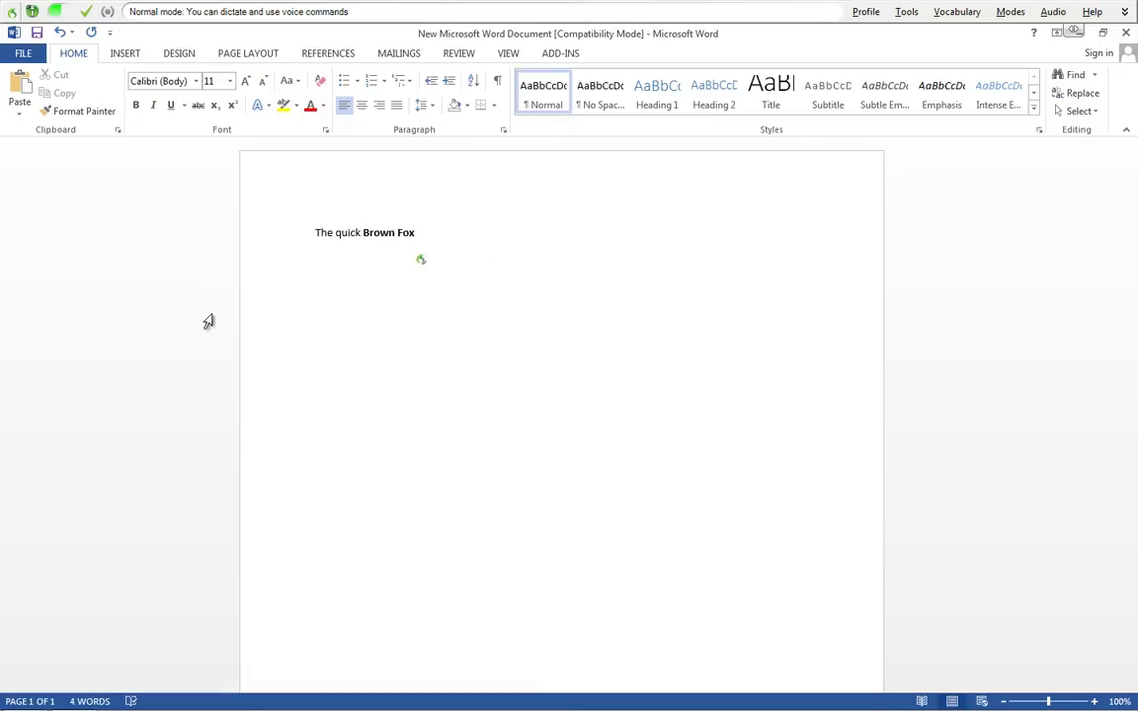
type("jumped over the fence.")
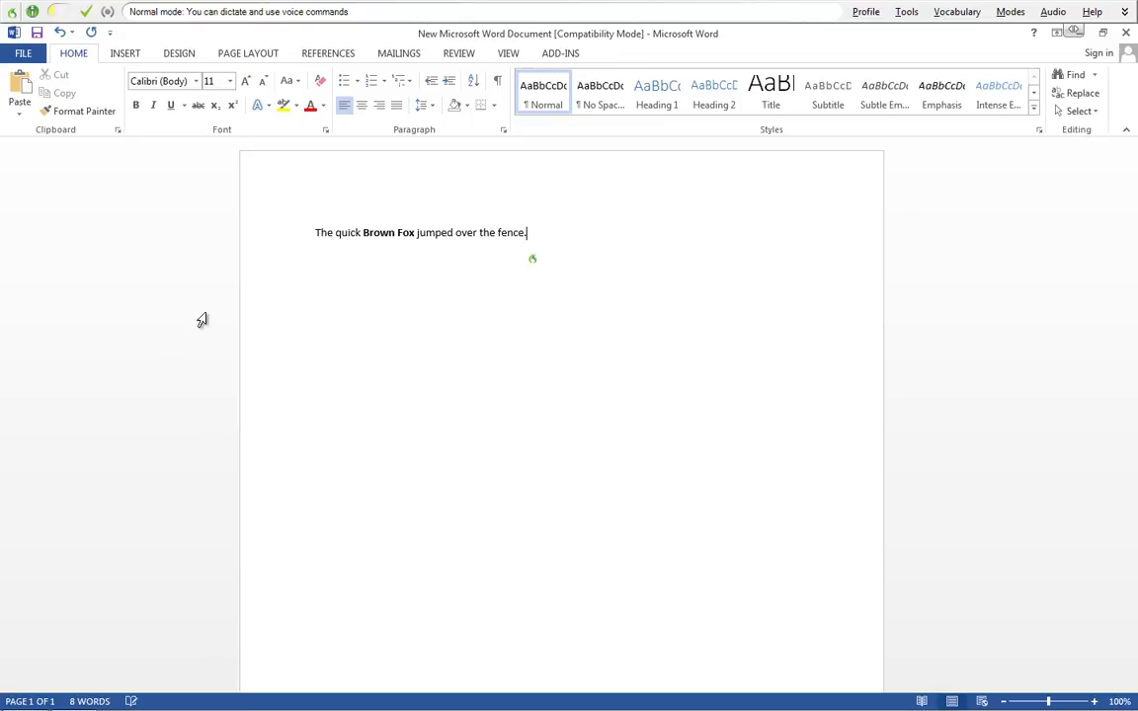
Turn dictation off, delete the stray 'And', and reverse an accidental bold on 'jumped'.
left_click(32, 12)
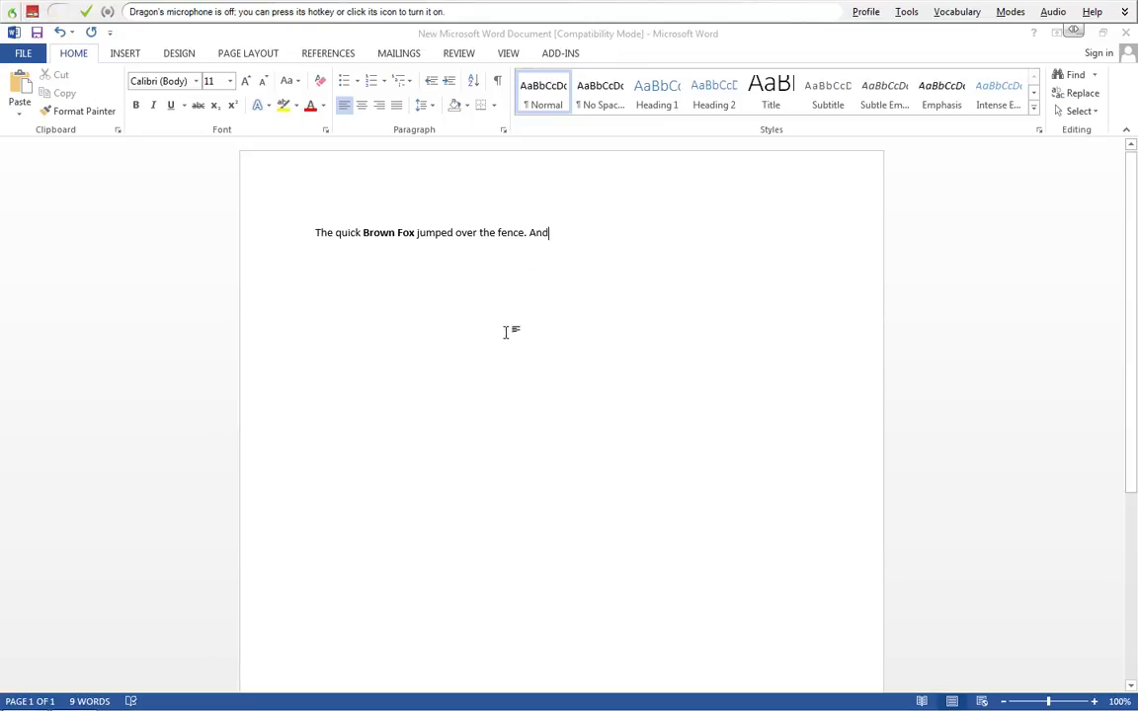
key("BackSpace")
key("BackSpace")
key("BackSpace")
left_click(435, 232)
left_click(135, 104)
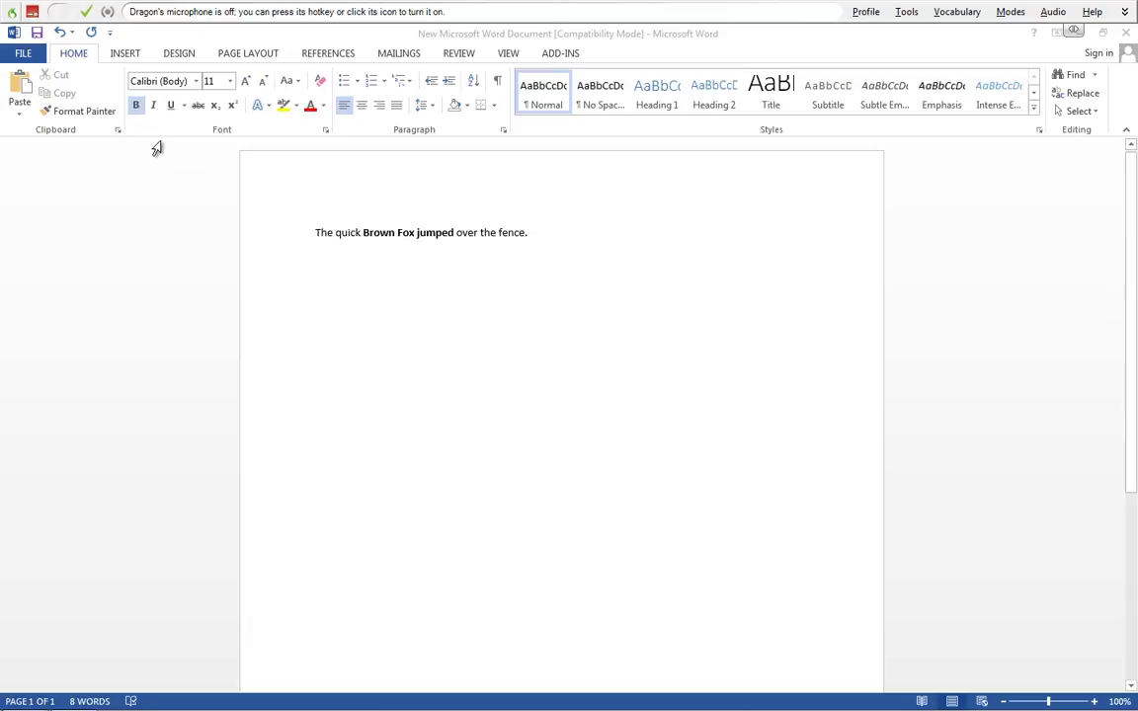
left_click(136, 104)
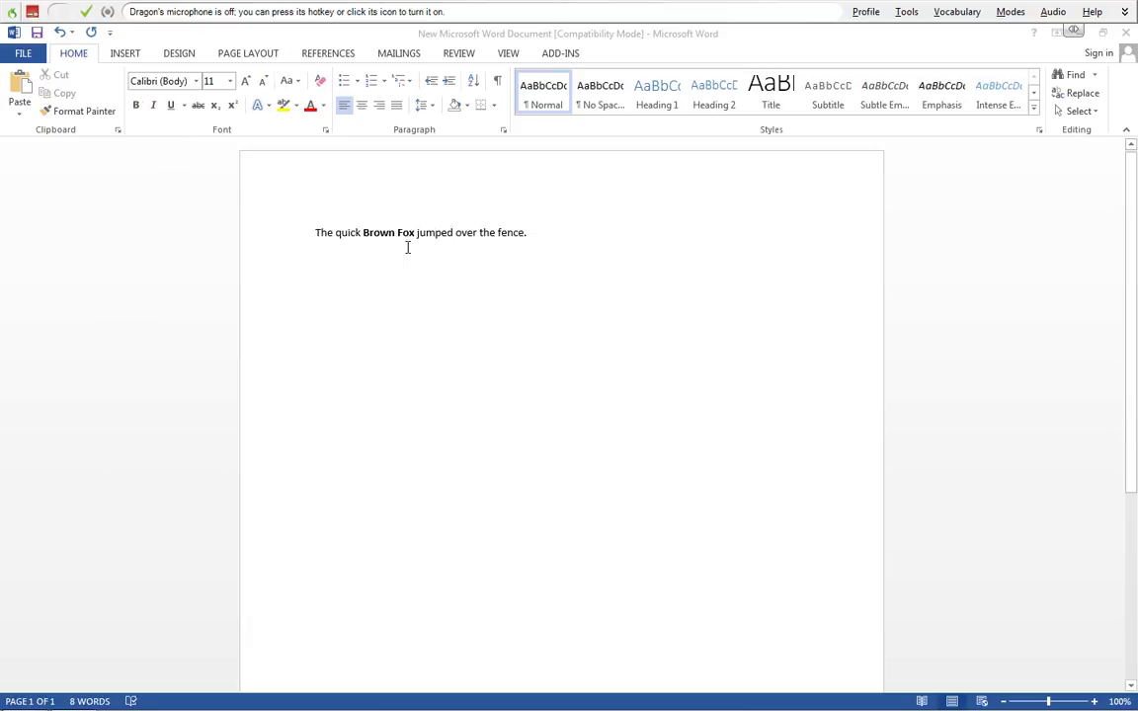
mouse_move(416, 233)
left_mouse_down()
mouse_move(545, 248)
mouse_move(514, 241)
left_mouse_up()
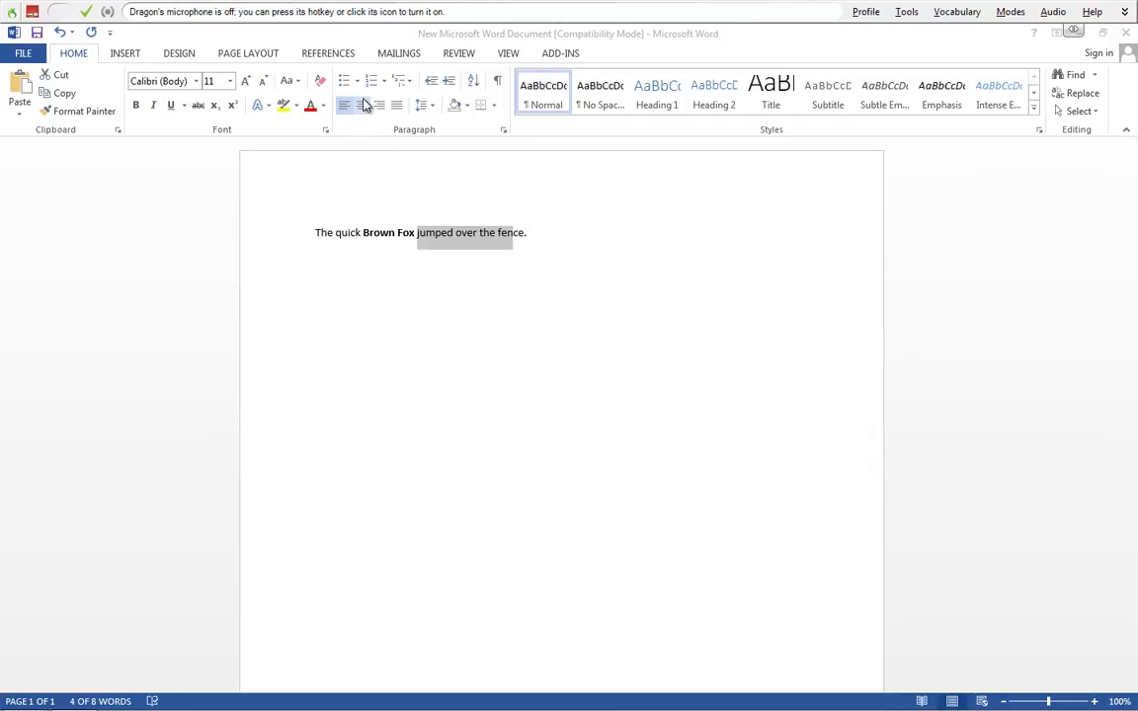
left_click(593, 247)
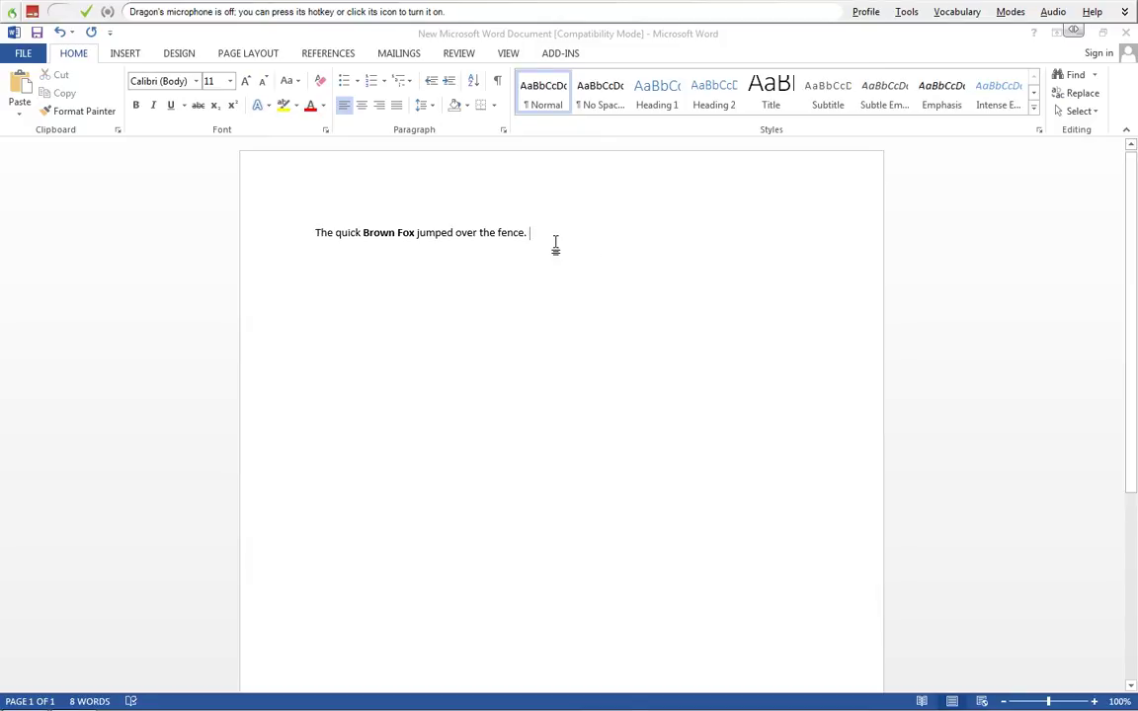